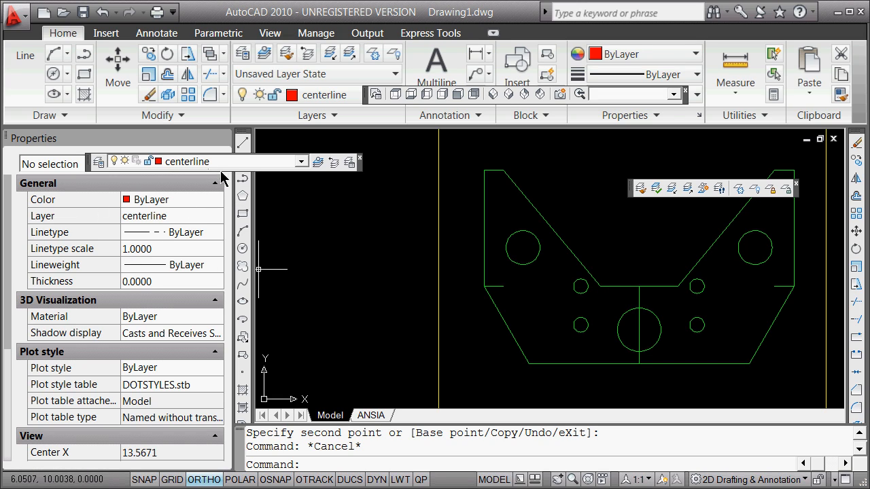
# - Draw a vertical centerline from the center of the left large circle down past the part's bottom edge
pyautogui.click(243, 143)
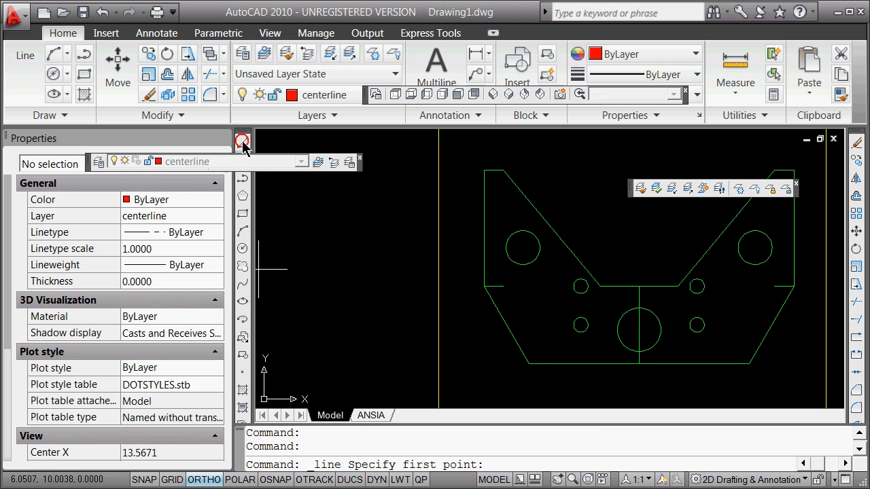
pyautogui.keyDown('shift'); pyautogui.rightClick(452, 212); pyautogui.keyUp('shift')
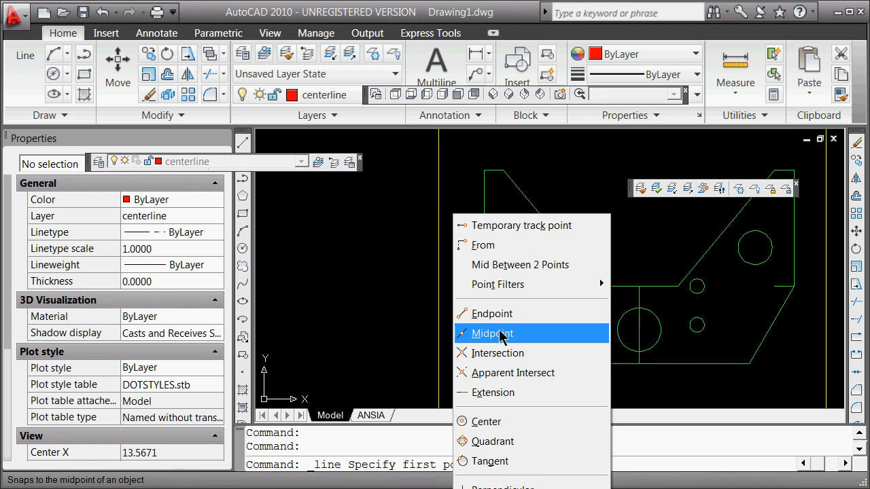
pyautogui.click(502, 423)
pyautogui.click(521, 279)
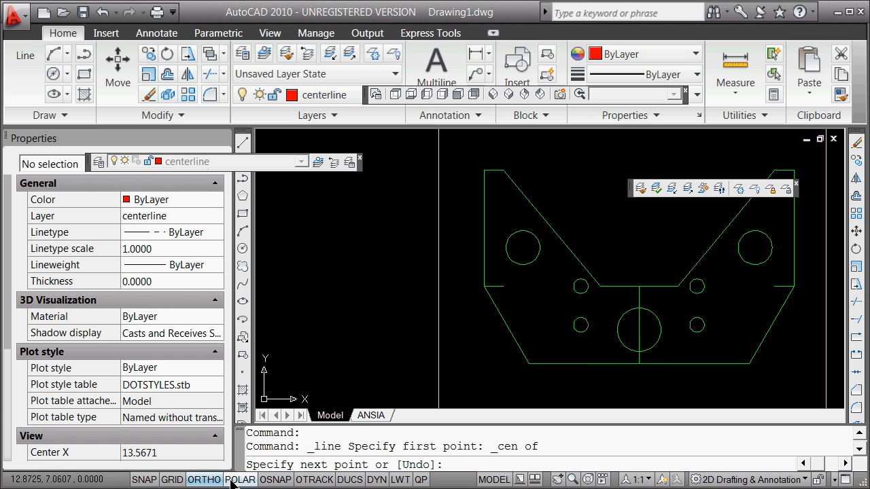
pyautogui.click(509, 384)
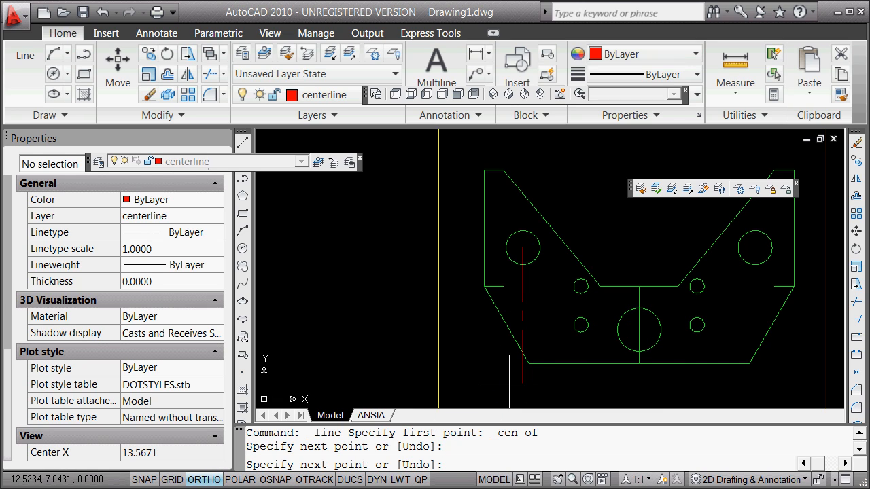
pyautogui.press('Return')
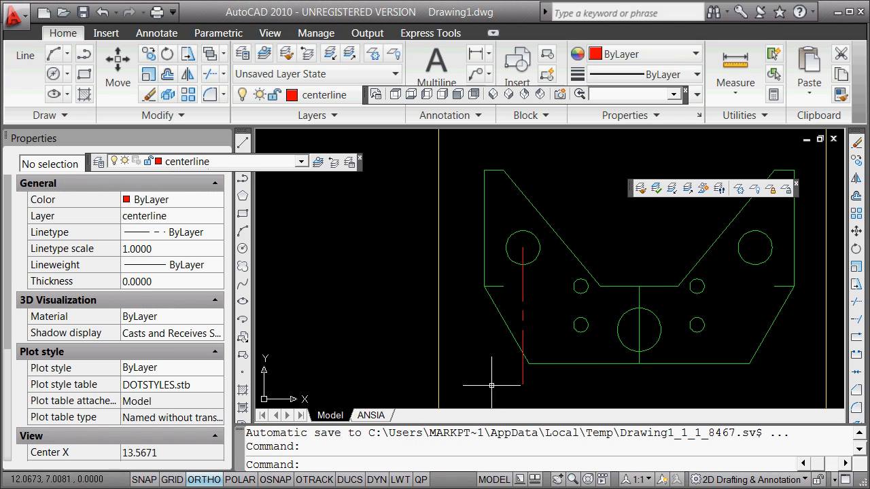
# - Offset the red vertical centerline by 0.5 toward the middle of the part
pyautogui.write('o')
pyautogui.press('Return')
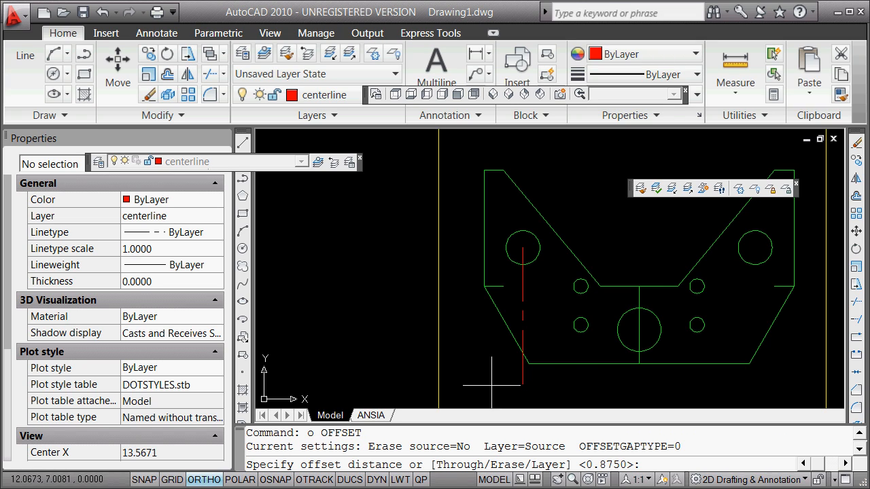
pyautogui.write('.5')
pyautogui.press('Return')
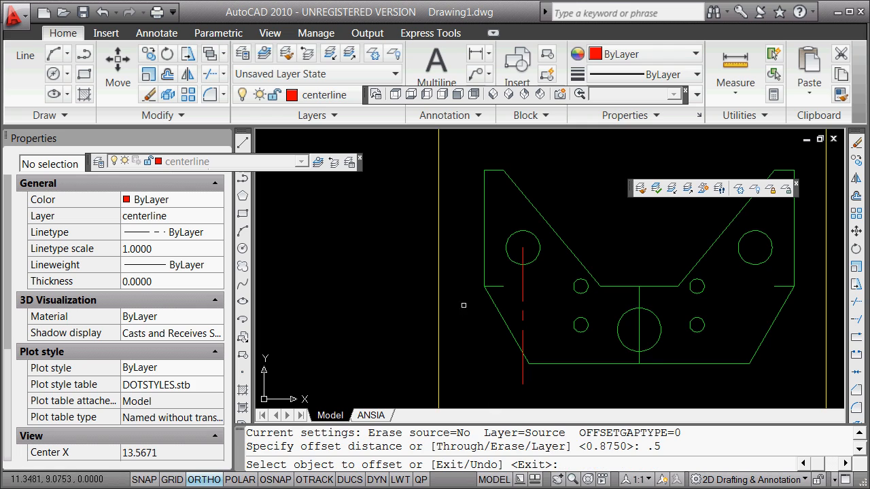
pyautogui.click(522, 281)
pyautogui.click(554, 285)
pyautogui.press('Return')
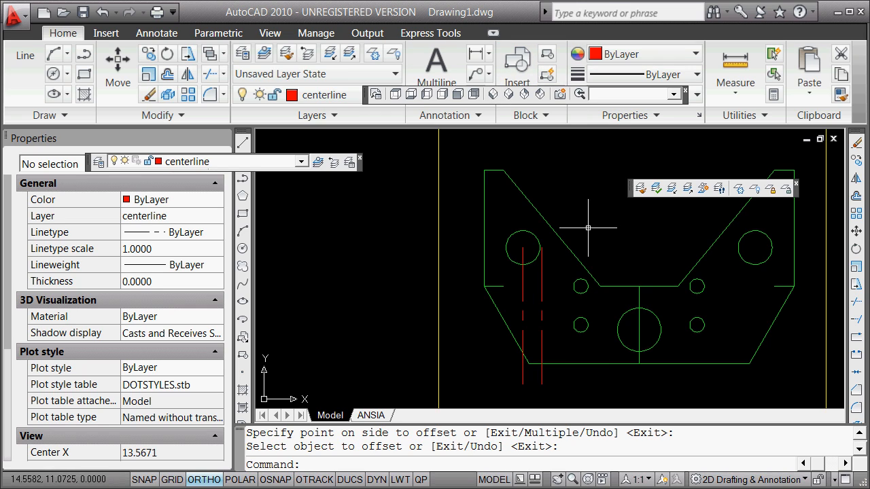
# - Move the two small circles on the part's left half horizontally onto the offset centerline, snapping perpendicular to it from the upper circle's center
pyautogui.click(579, 287)
pyautogui.click(579, 320)
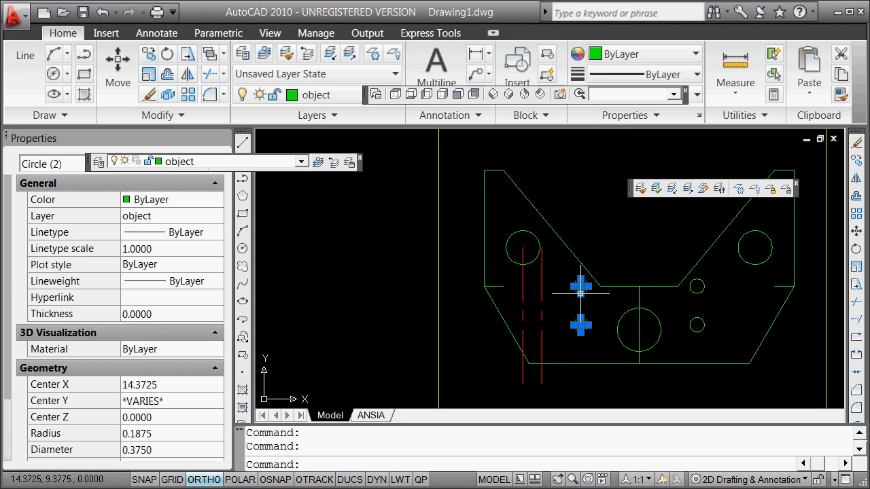
pyautogui.click(580, 286)
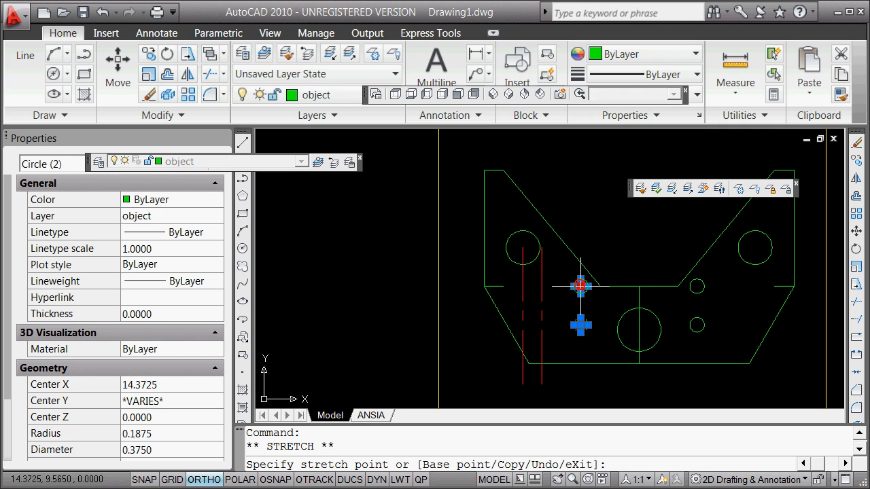
pyautogui.press('space')
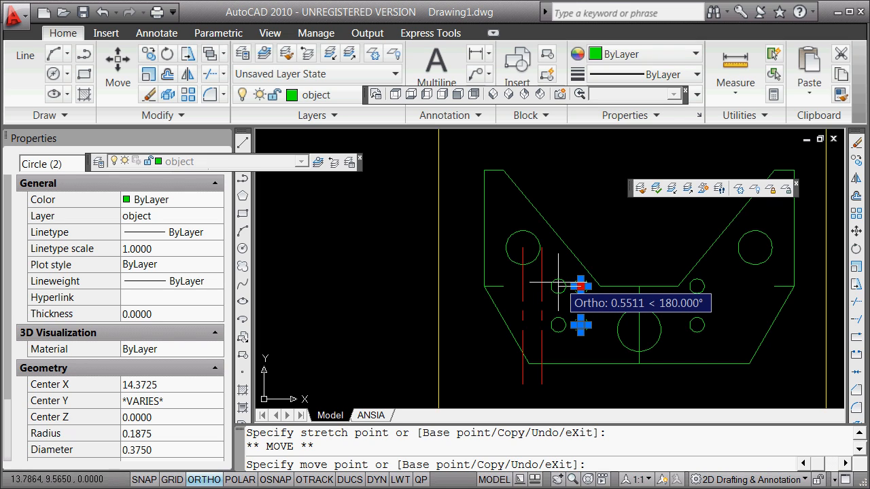
pyautogui.keyDown('shift'); pyautogui.rightClick(557, 284); pyautogui.keyUp('shift')
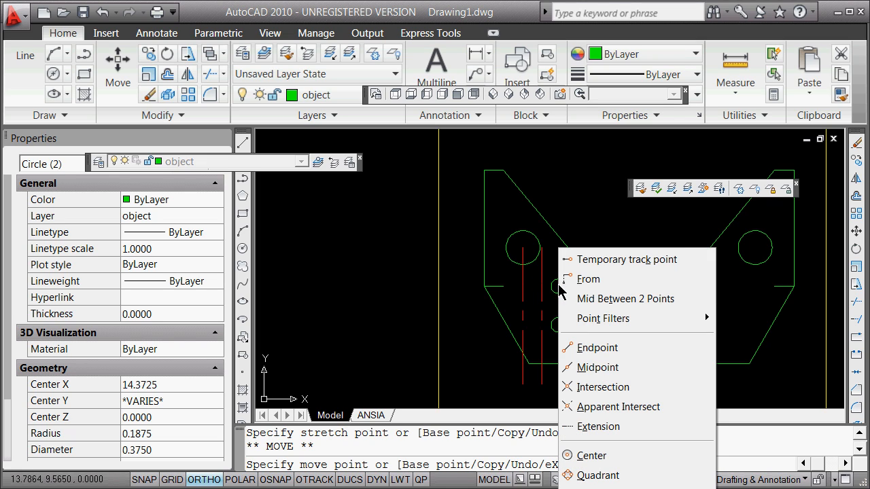
pyautogui.click(614, 488)
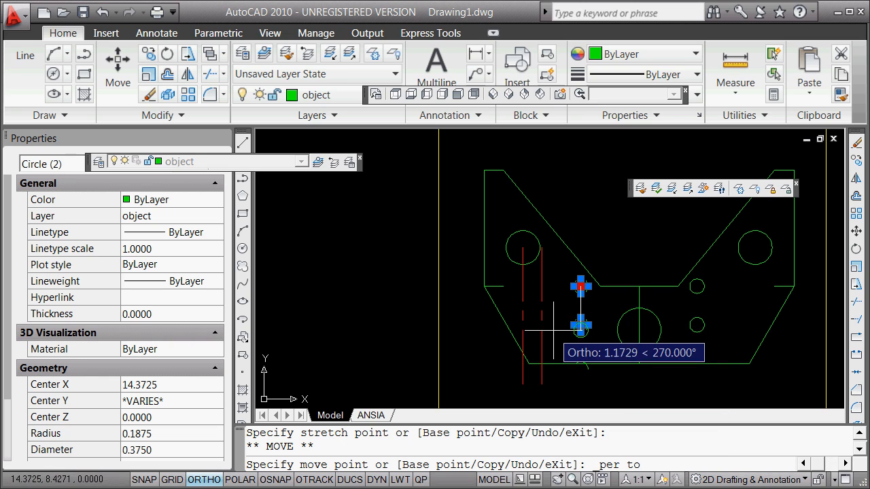
pyautogui.click(541, 286)
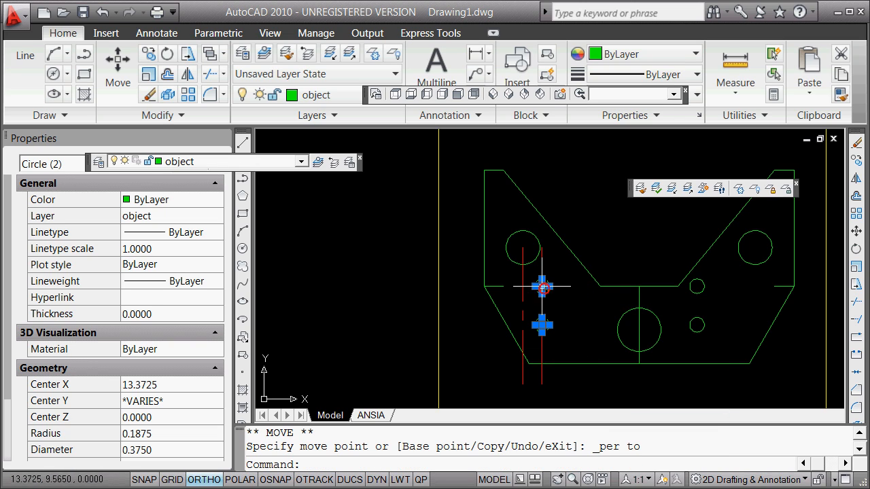
pyautogui.press('Escape')
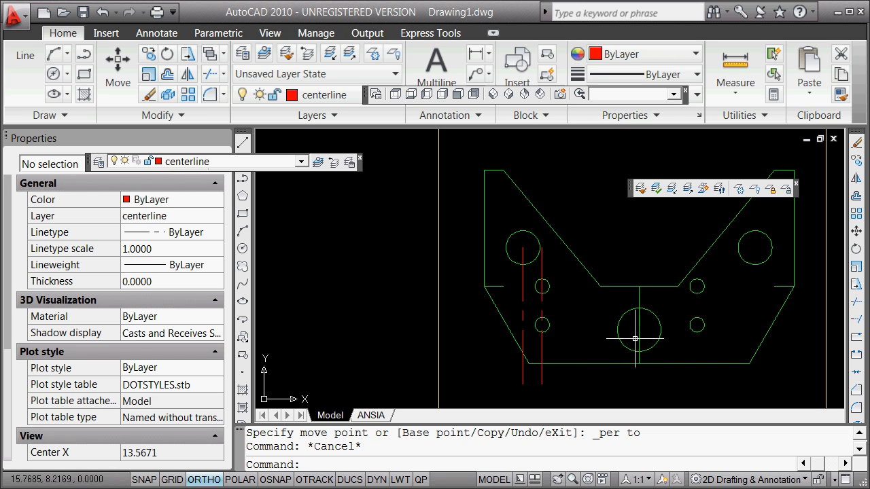
# - Erase the two small circles on the right half of the part
pyautogui.write('e')
pyautogui.press('Return')
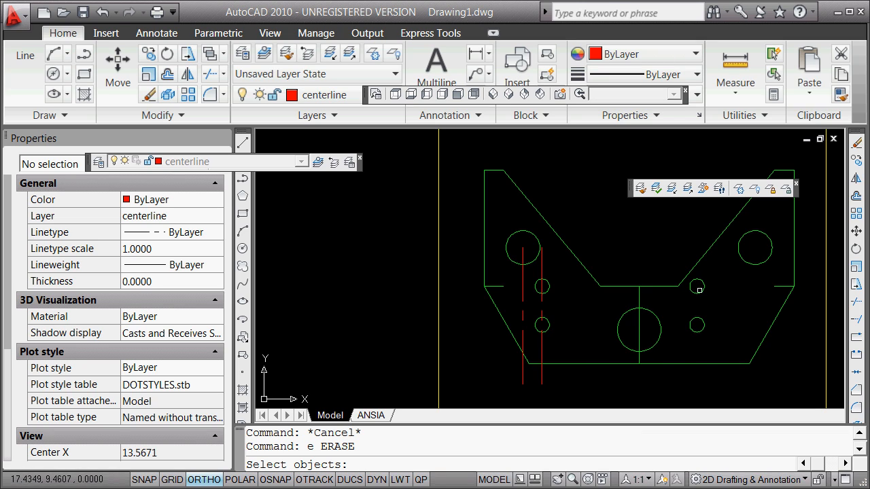
pyautogui.click(699, 293)
pyautogui.click(698, 318)
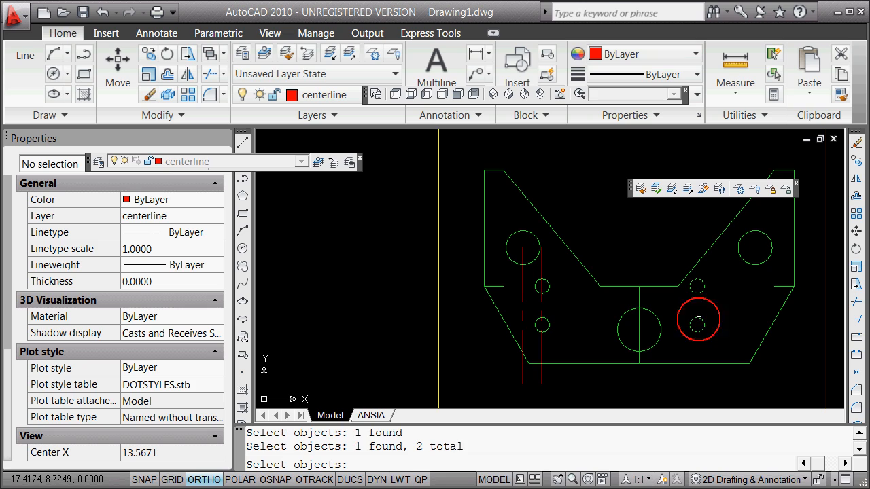
pyautogui.press('Return')
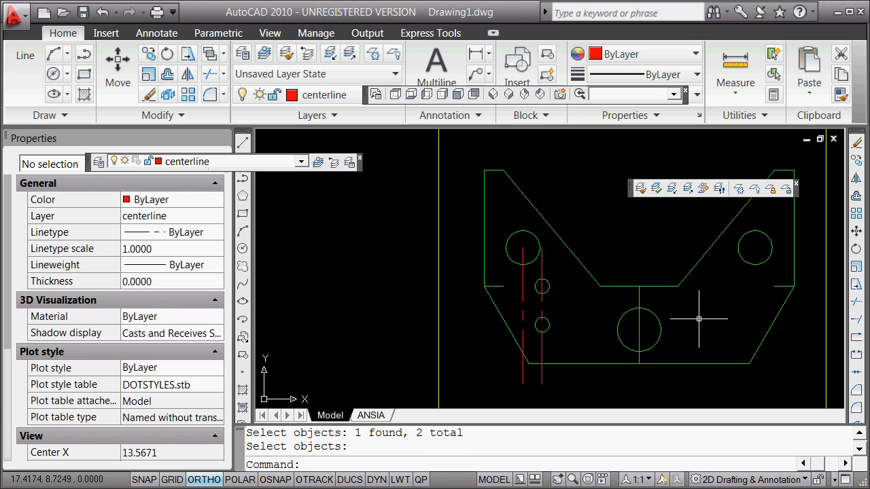
# - Try to mirror the two small left circles about the part's vertical middle line without the Copy option, and undo that grip edit
pyautogui.click(548, 286)
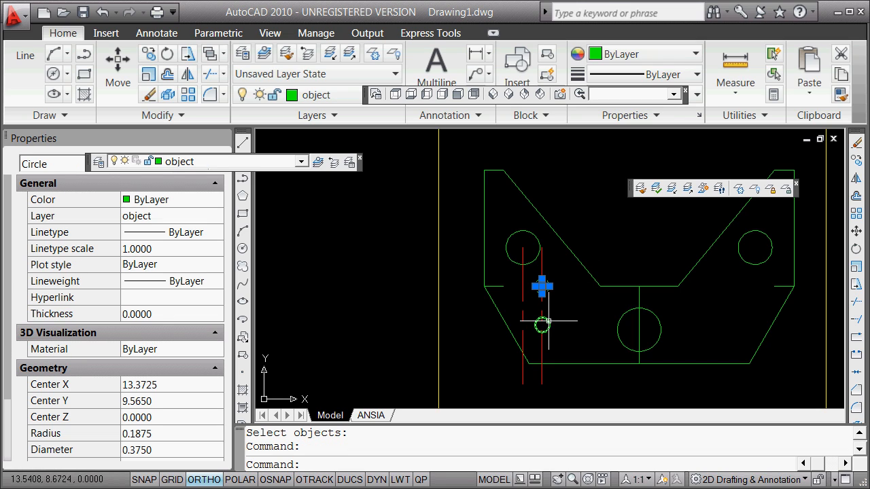
pyautogui.click(548, 321)
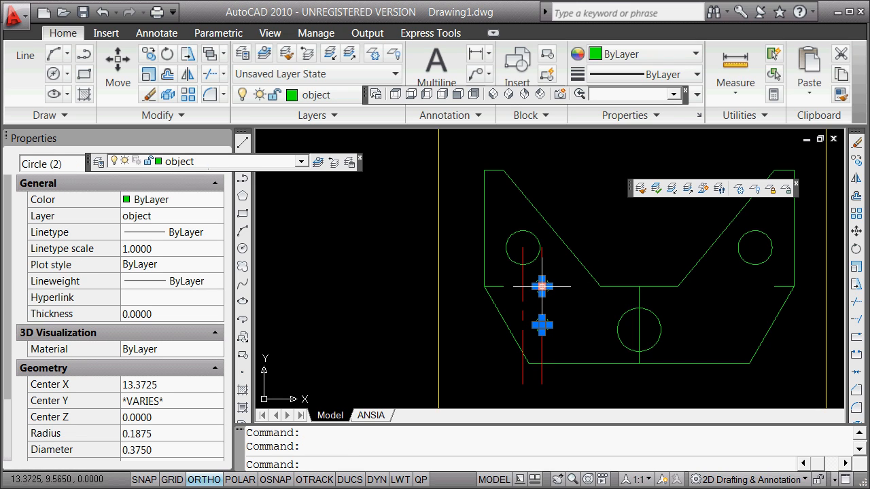
pyautogui.click(542, 286)
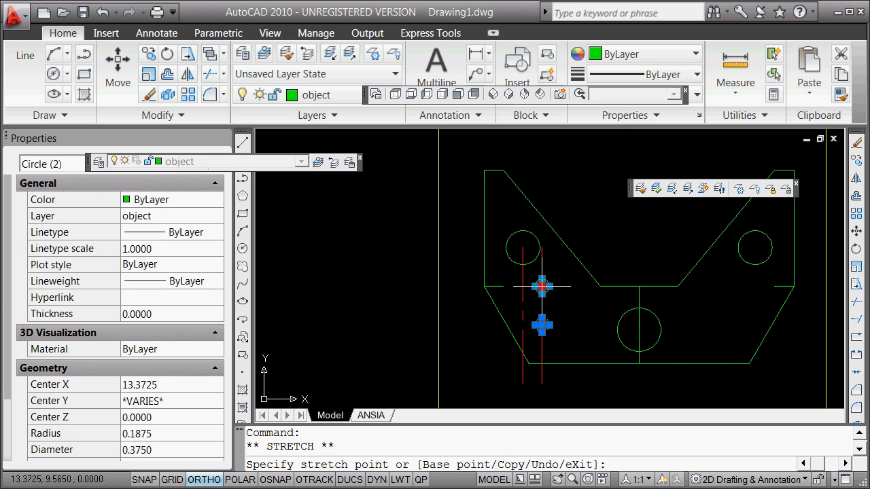
pyautogui.press('space')
pyautogui.press('space')
pyautogui.press('space')
pyautogui.press('space')
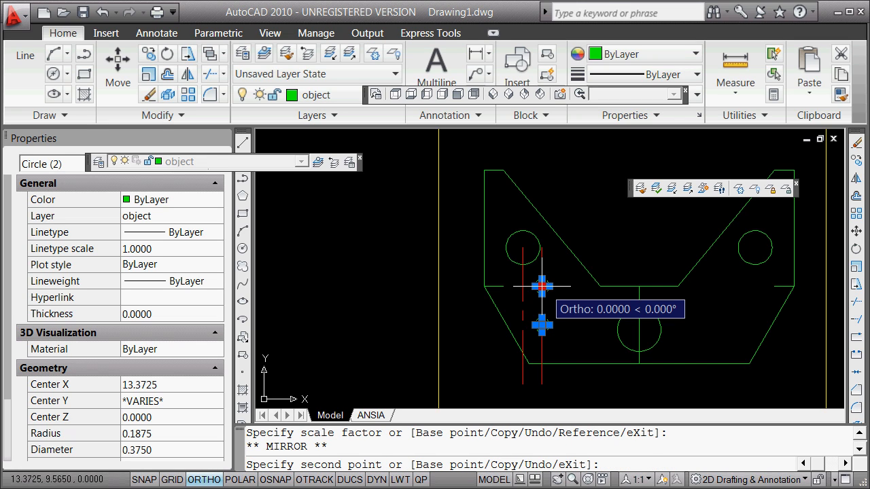
pyautogui.write('b')
pyautogui.press('Return')
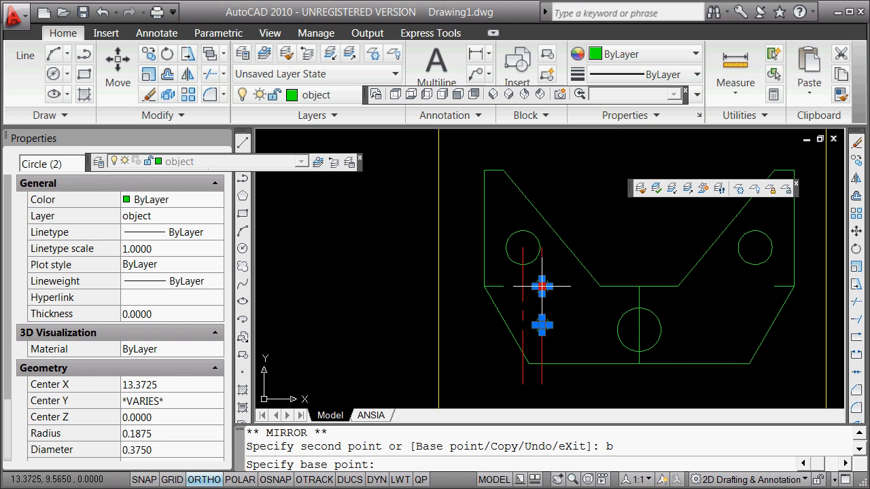
pyautogui.keyDown('shift'); pyautogui.rightClick(632, 259); pyautogui.keyUp('shift')
pyautogui.click(657, 348)
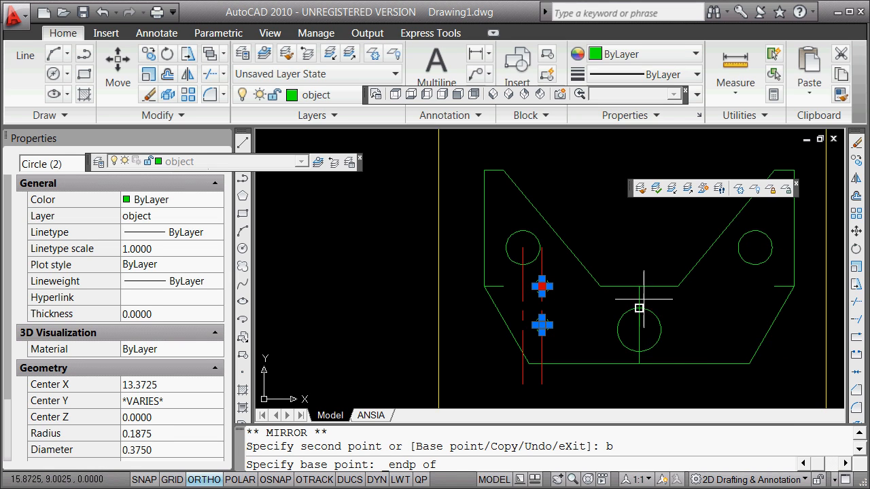
pyautogui.click(643, 293)
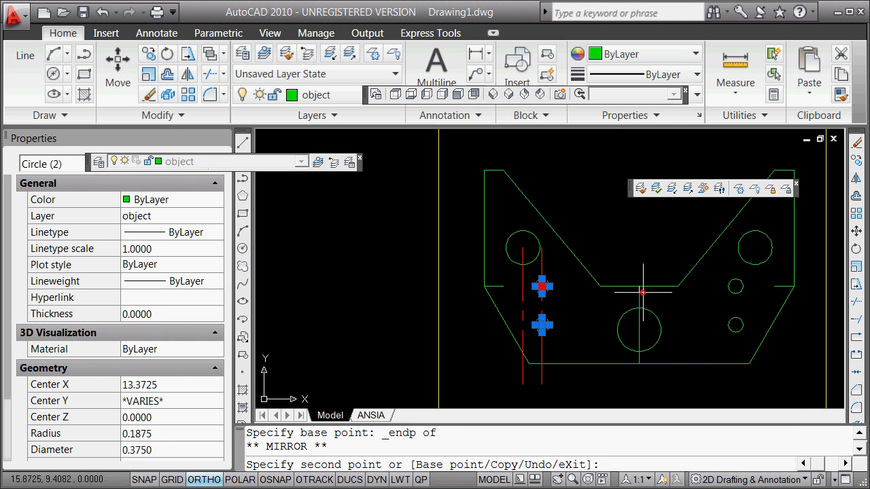
pyautogui.click(639, 381)
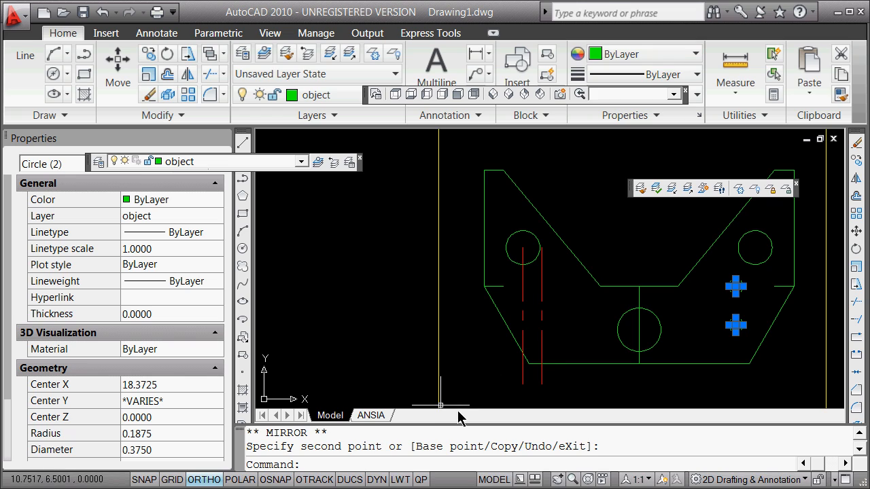
pyautogui.press('Escape')
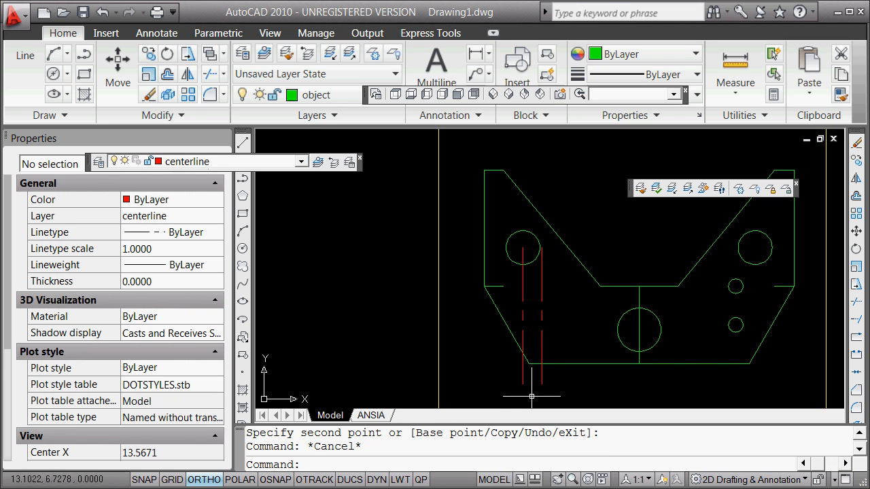
pyautogui.write('u')
pyautogui.press('Return')
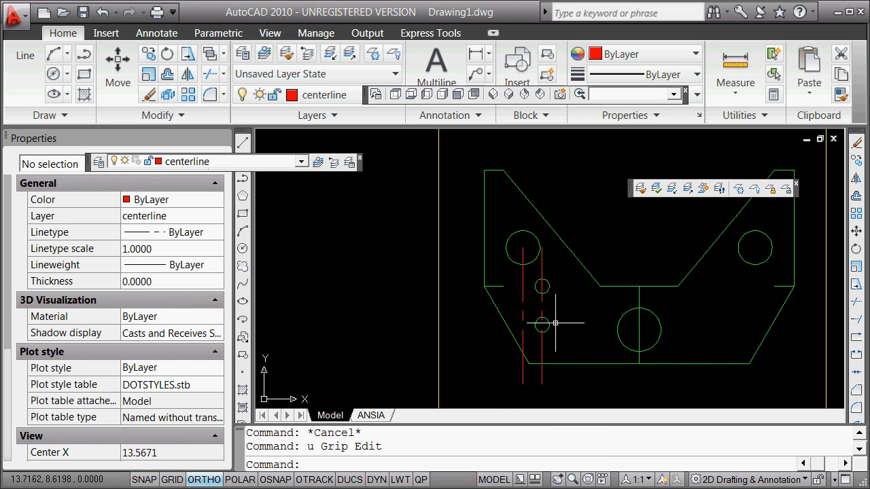
# - Mirror copies of the two small left circles to the right half by grip editing, using the vertical middle line's endpoints as the mirror line
pyautogui.click(549, 287)
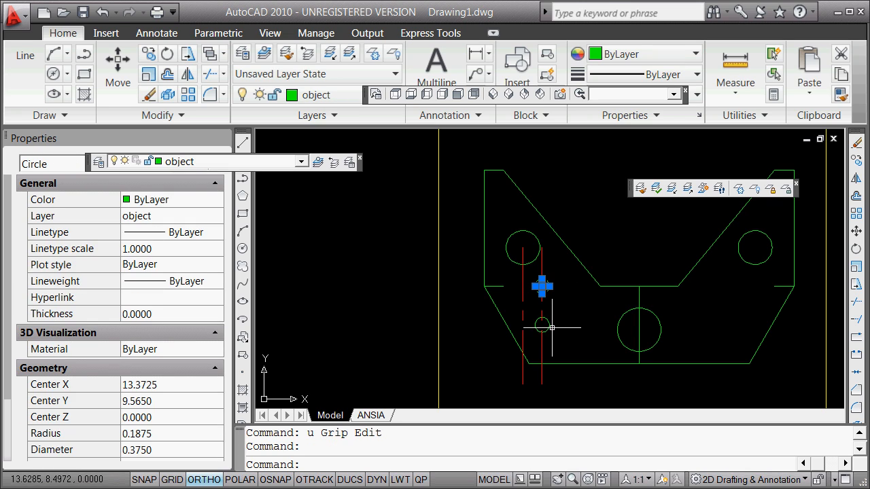
pyautogui.click(549, 325)
pyautogui.click(549, 287)
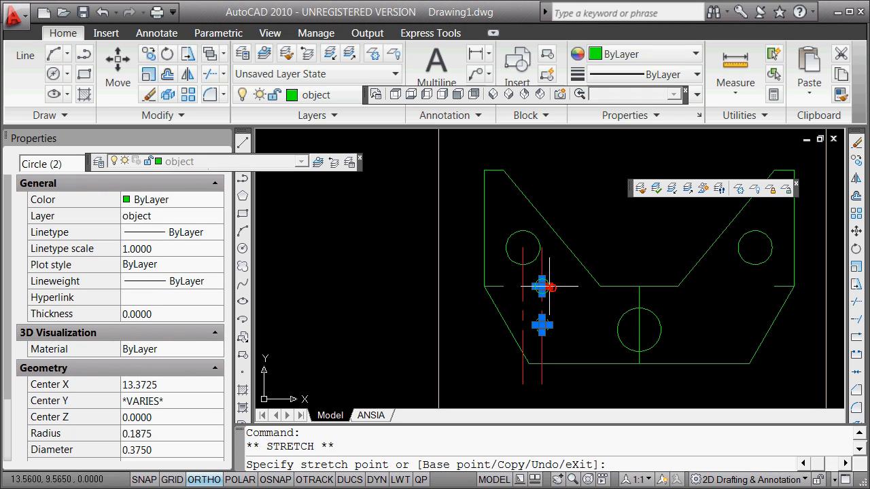
pyautogui.press('space')
pyautogui.press('space')
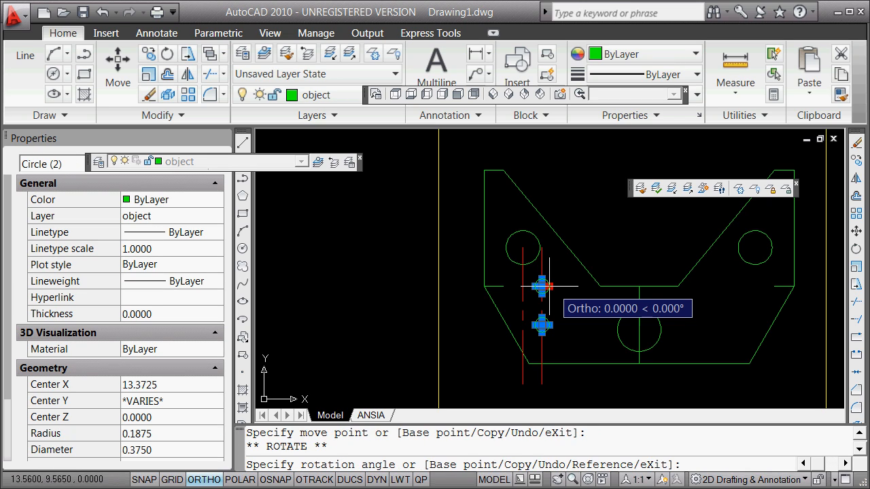
pyautogui.press('space')
pyautogui.press('space')
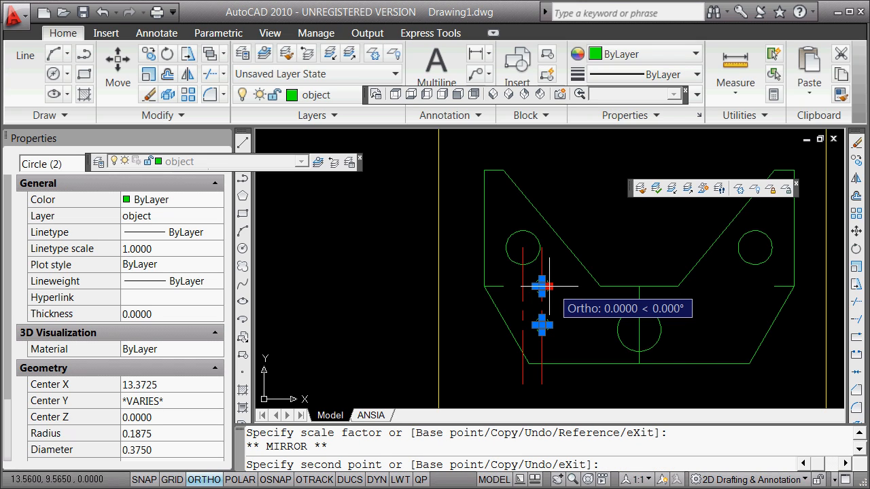
pyautogui.write('c')
pyautogui.press('Return')
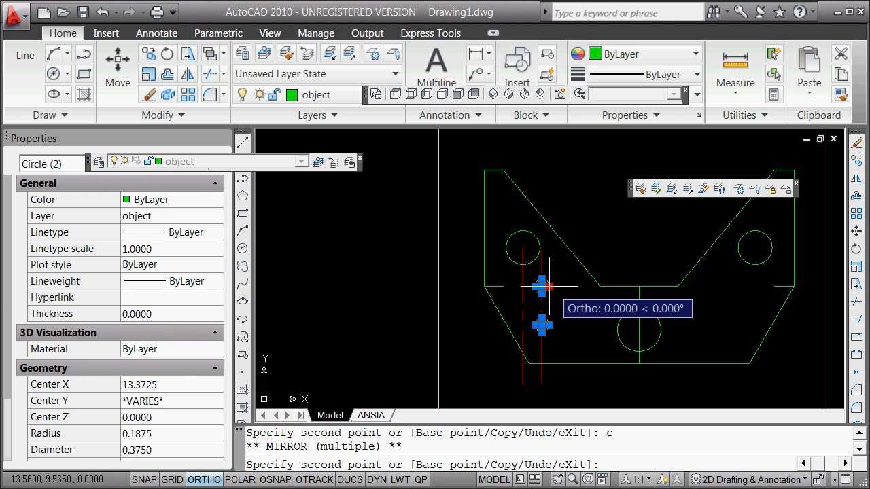
pyautogui.write('b')
pyautogui.press('Return')
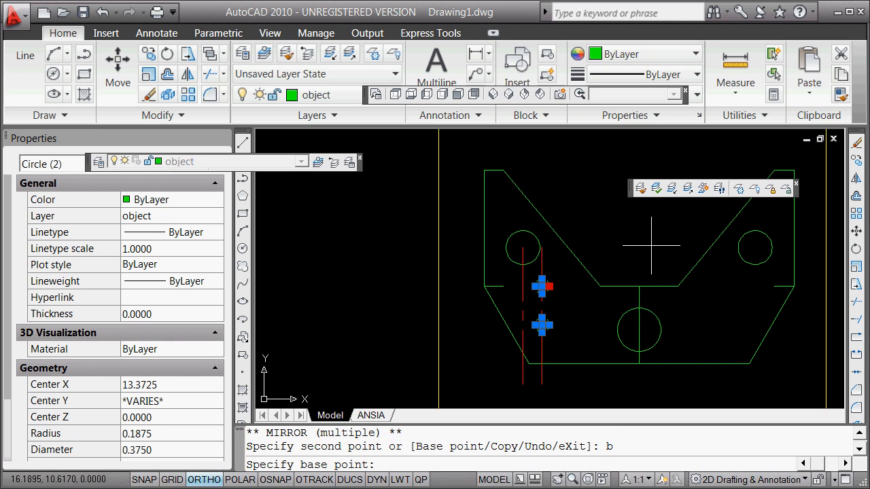
pyautogui.keyDown('shift'); pyautogui.rightClick(652, 244); pyautogui.keyUp('shift')
pyautogui.click(722, 346)
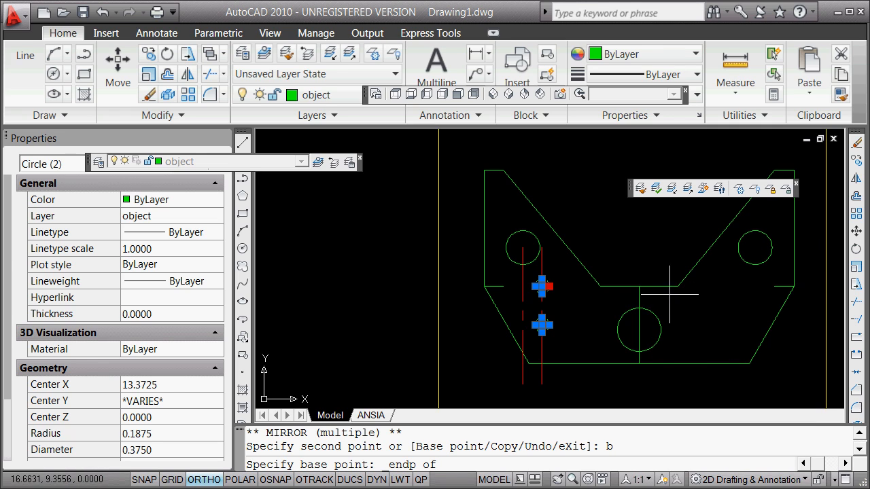
pyautogui.click(639, 286)
pyautogui.keyDown('shift'); pyautogui.rightClick(673, 303); pyautogui.keyUp('shift')
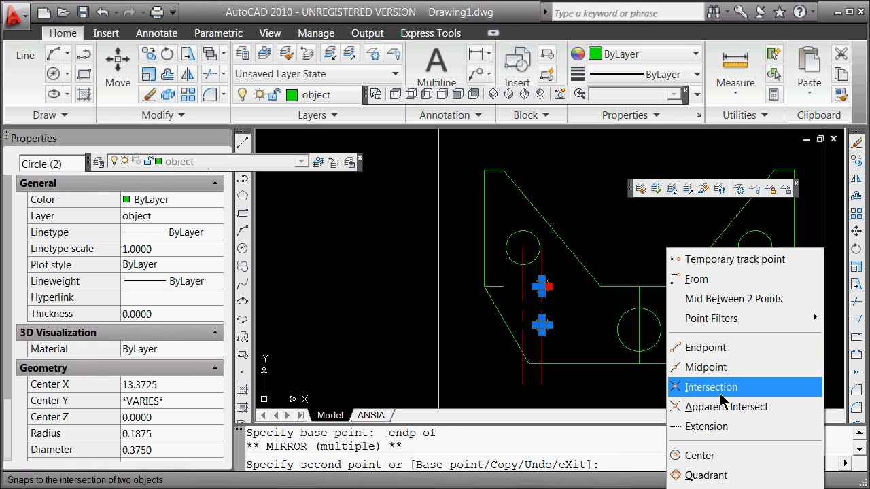
pyautogui.click(708, 347)
pyautogui.click(638, 363)
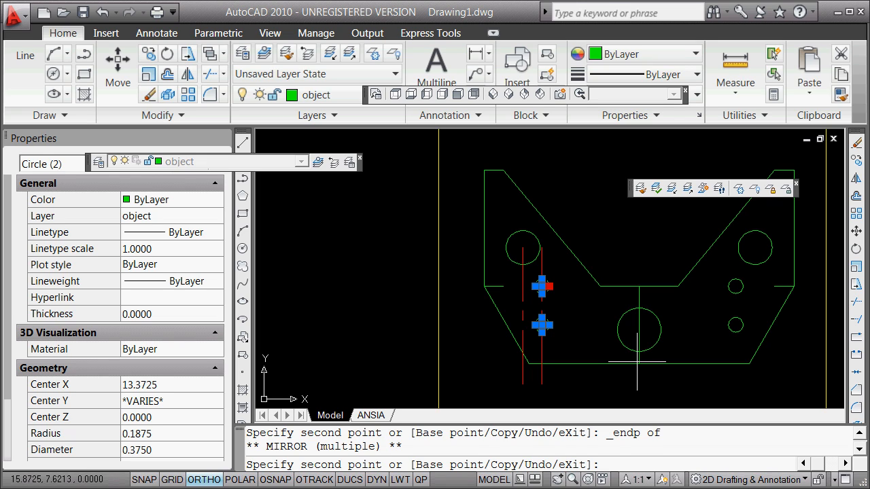
pyautogui.press('Escape')
pyautogui.press('Escape')
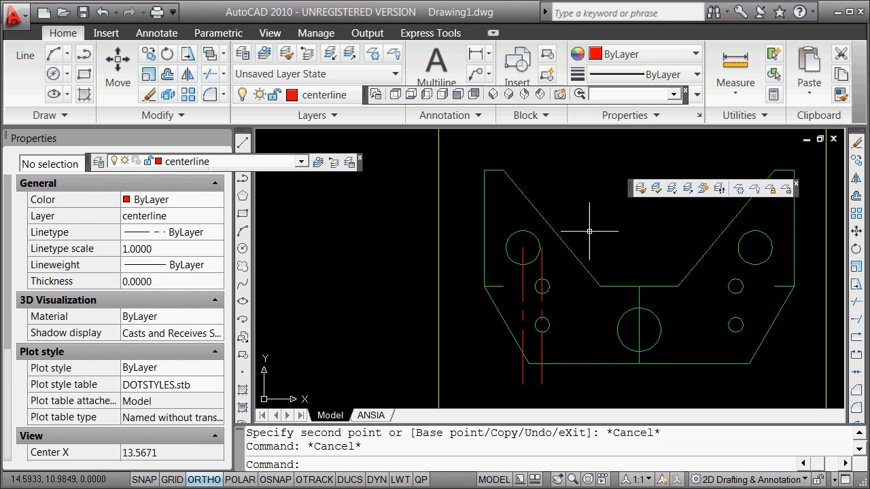
# - Undo the grip edit that mirrored the two small circles to the right half
pyautogui.click(521, 282)
pyautogui.click(541, 259)
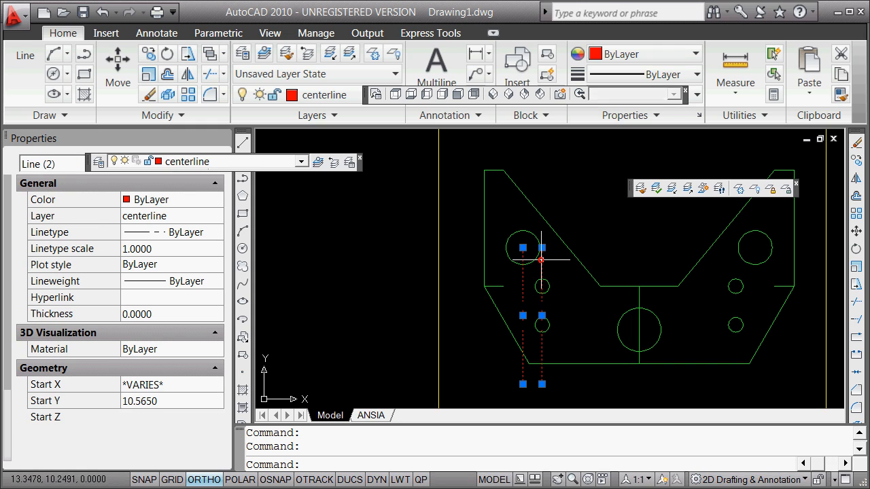
pyautogui.hotkey('ctrl', 'z')
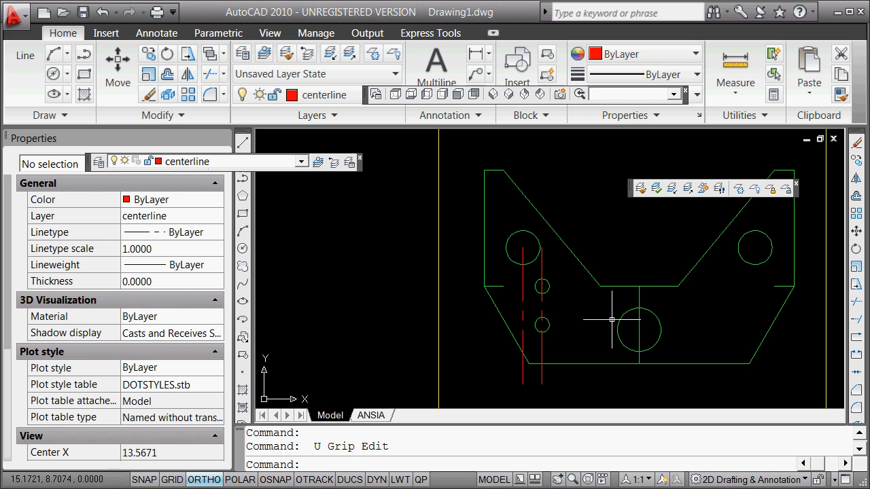
# - Mirror the two small left circles again in grip Mirror mode with the Copy option, about the plate's vertical middle line from endpoint to endpoint
pyautogui.click(546, 282)
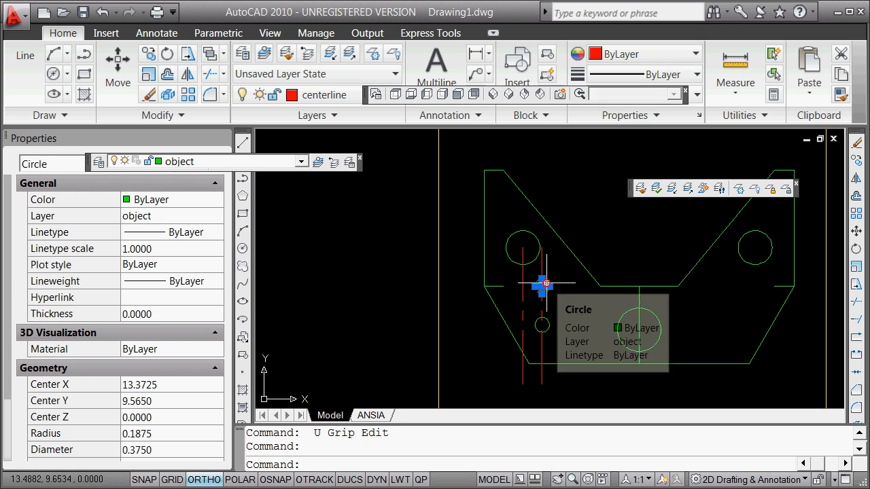
pyautogui.click(548, 320)
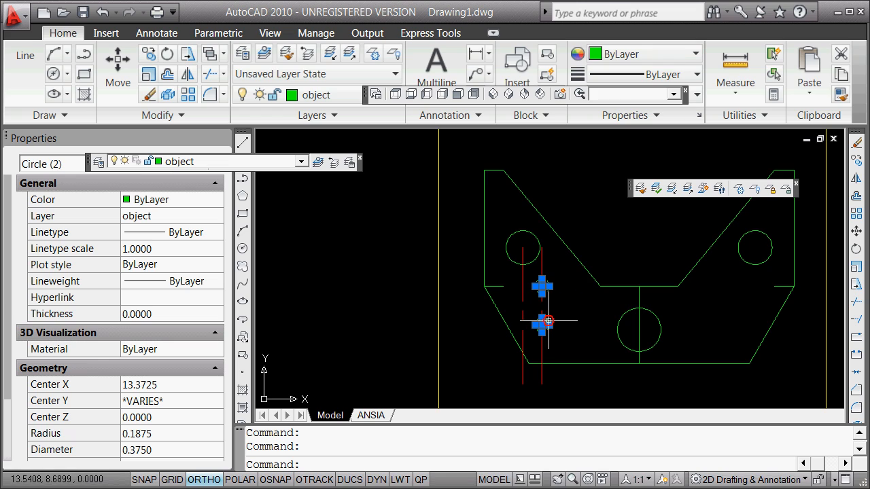
pyautogui.click(541, 286)
pyautogui.press('space')
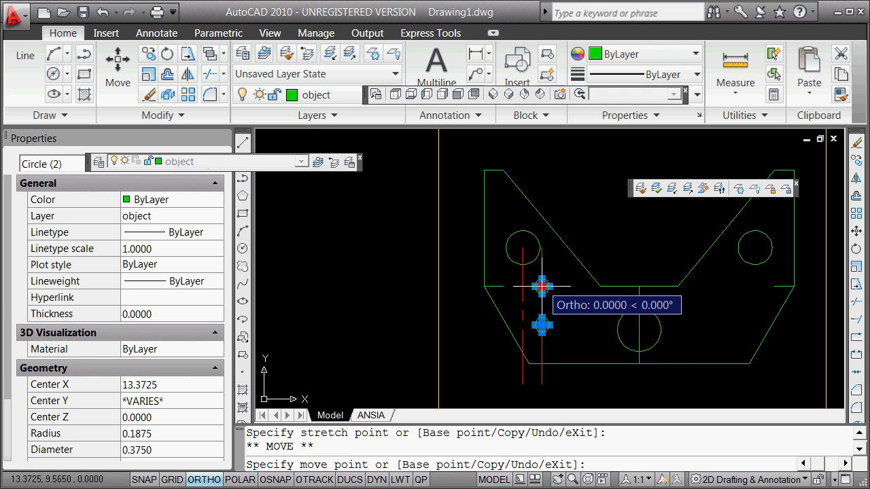
pyautogui.press('space')
pyautogui.press('space')
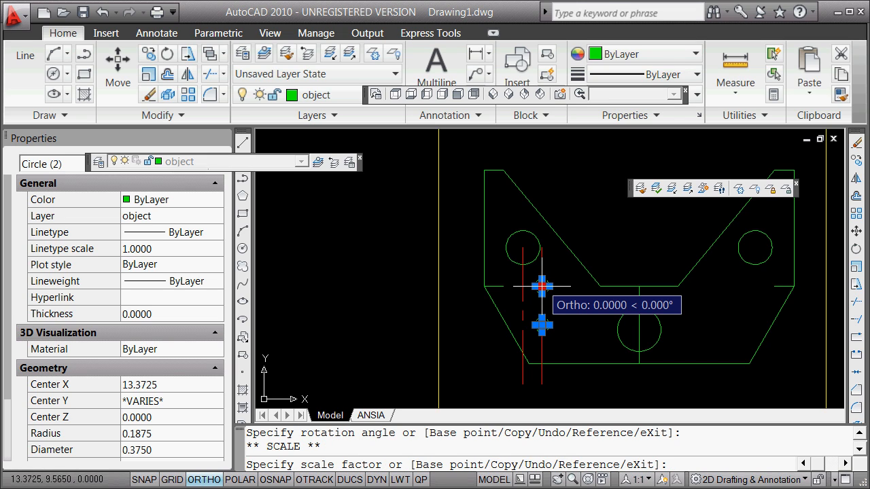
pyautogui.press('space')
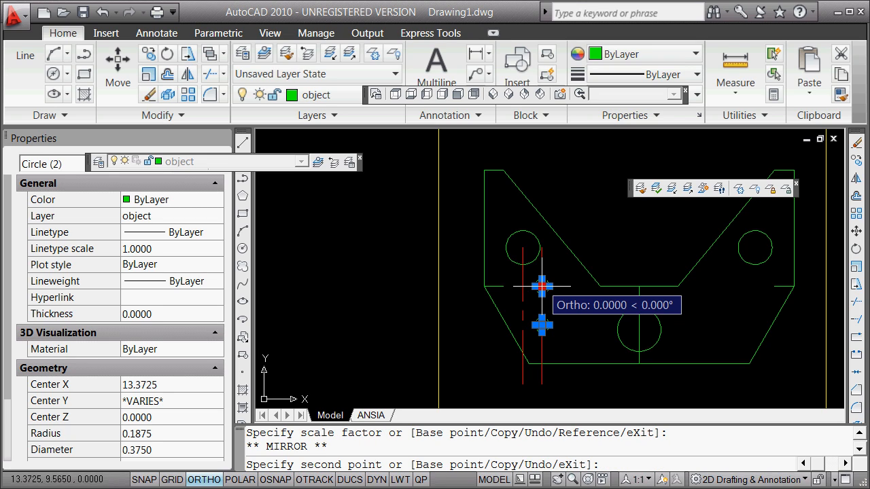
pyautogui.write('c')
pyautogui.press('Return')
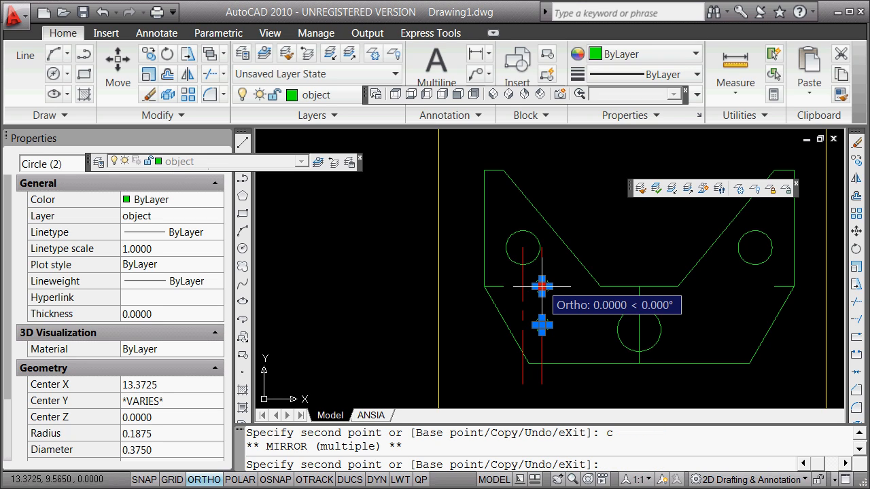
pyautogui.write('b')
pyautogui.press('Return')
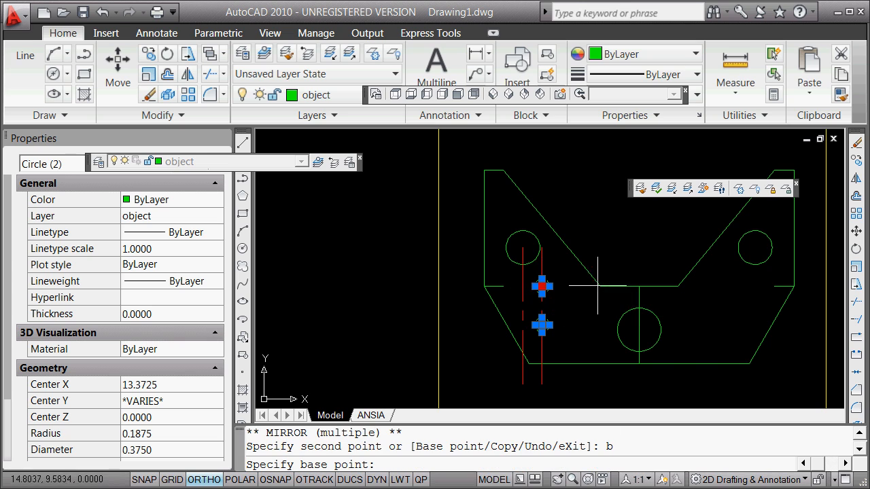
pyautogui.keyDown('shift'); pyautogui.rightClick(633, 228); pyautogui.keyUp('shift')
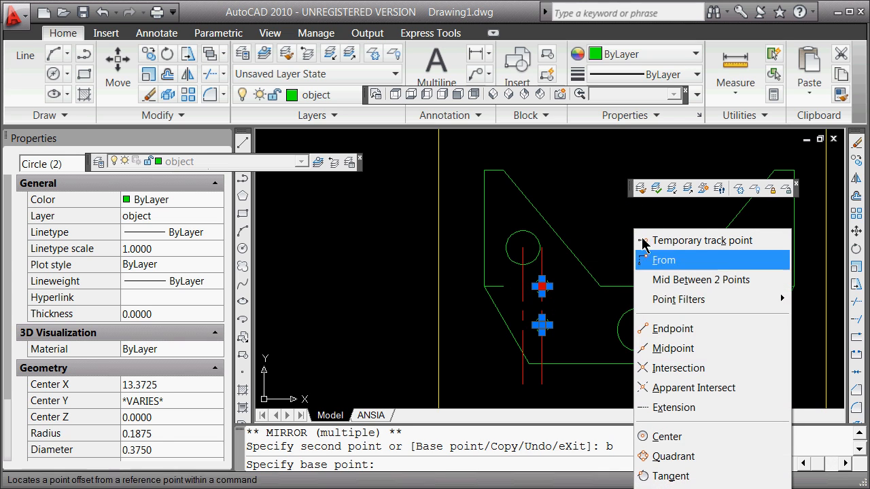
pyautogui.click(703, 328)
pyautogui.click(639, 309)
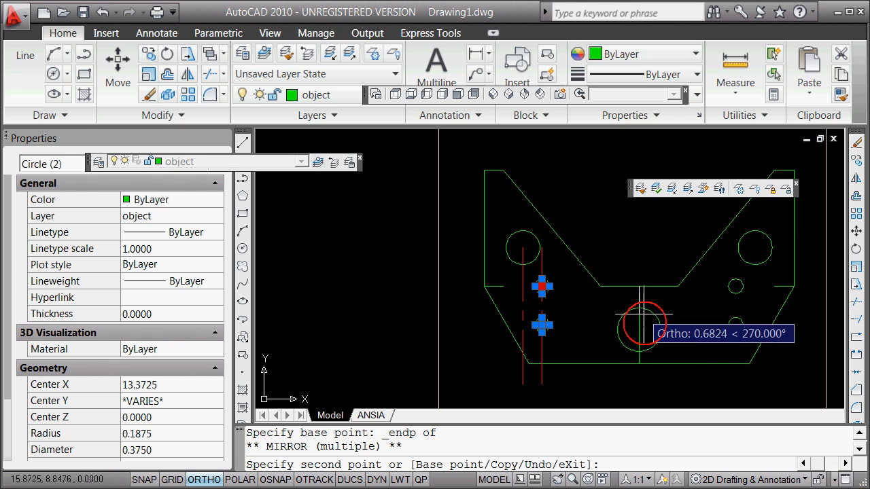
pyautogui.keyDown('shift'); pyautogui.rightClick(642, 350); pyautogui.keyUp('shift')
pyautogui.click(686, 347)
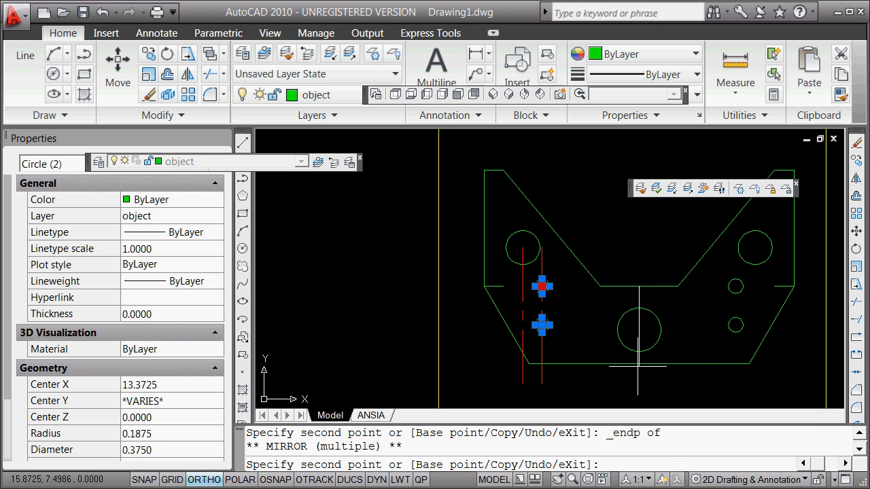
pyautogui.press('Escape')
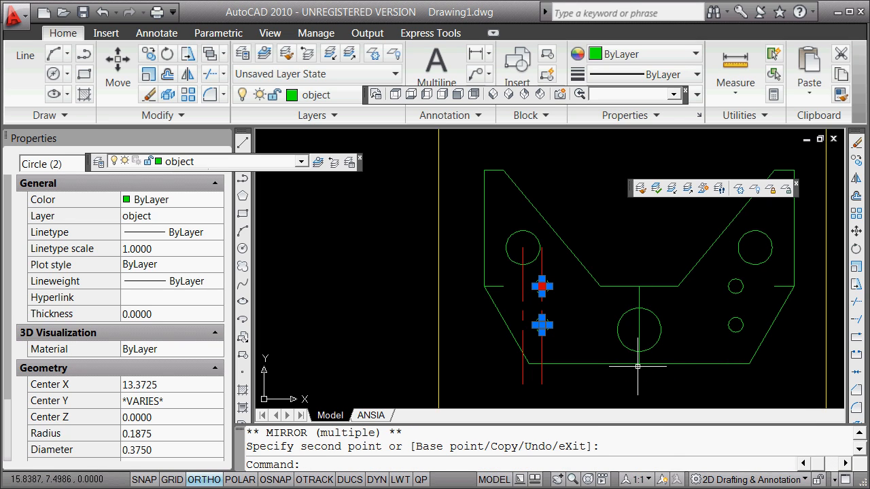
pyautogui.press('Escape')
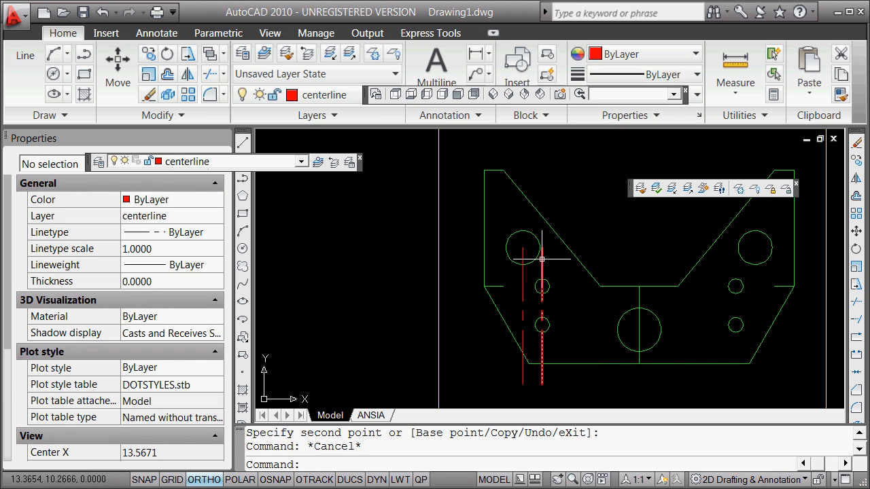
# - Erase the two red centerlines, the short horizontal lines at the plate's left and right edges, and the vertical middle line
pyautogui.click(542, 259)
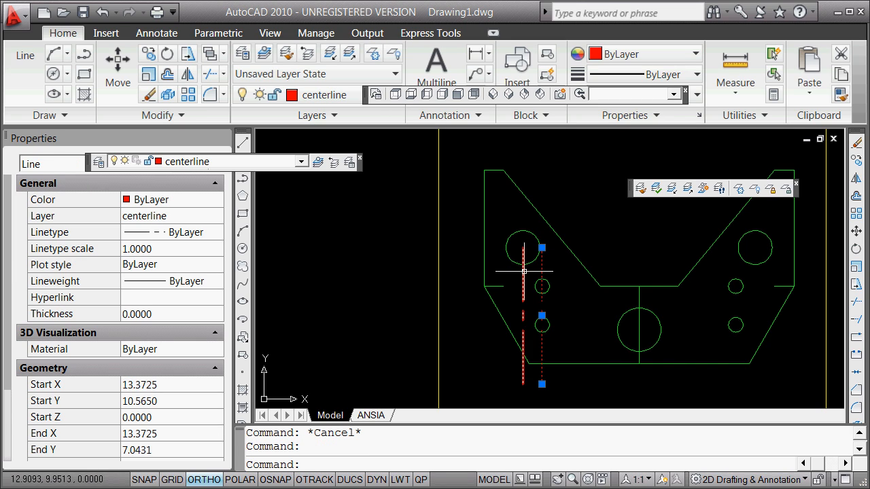
pyautogui.click(518, 278)
pyautogui.click(495, 286)
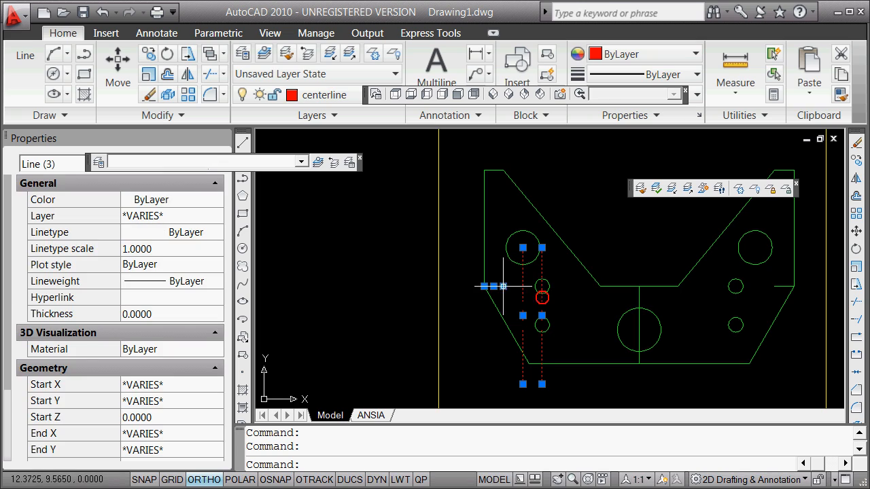
pyautogui.click(639, 299)
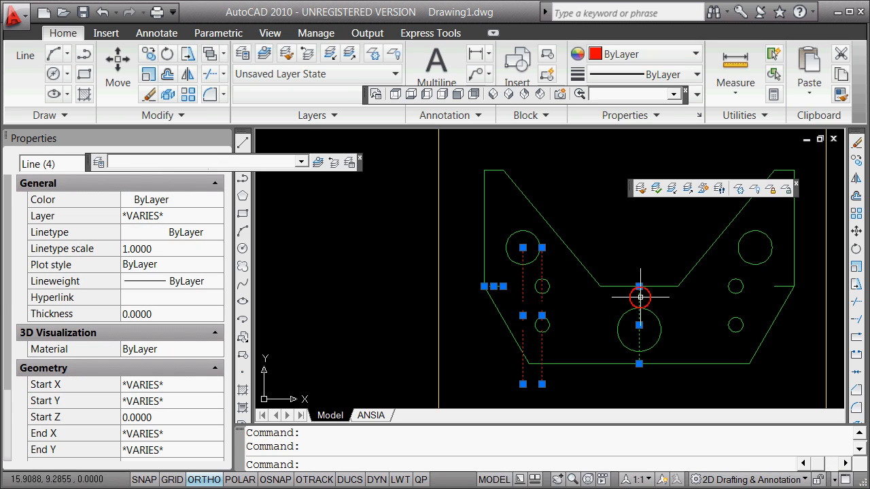
pyautogui.click(784, 287)
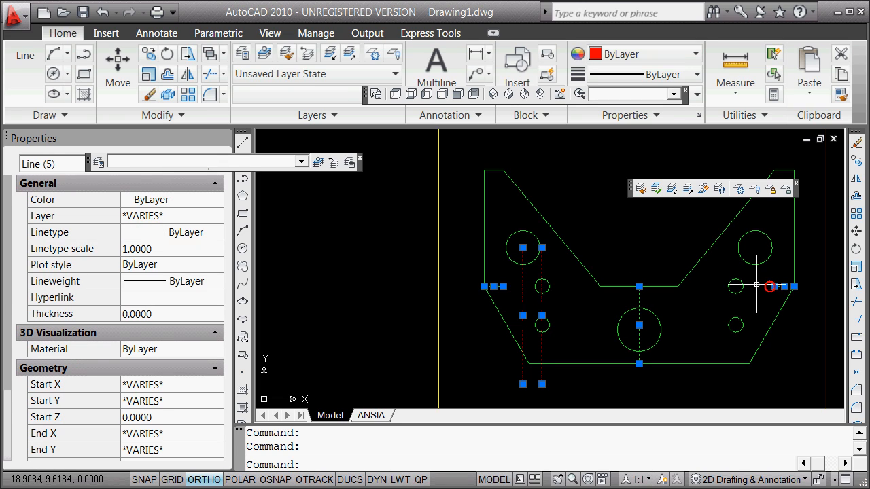
pyautogui.rightClick(624, 221)
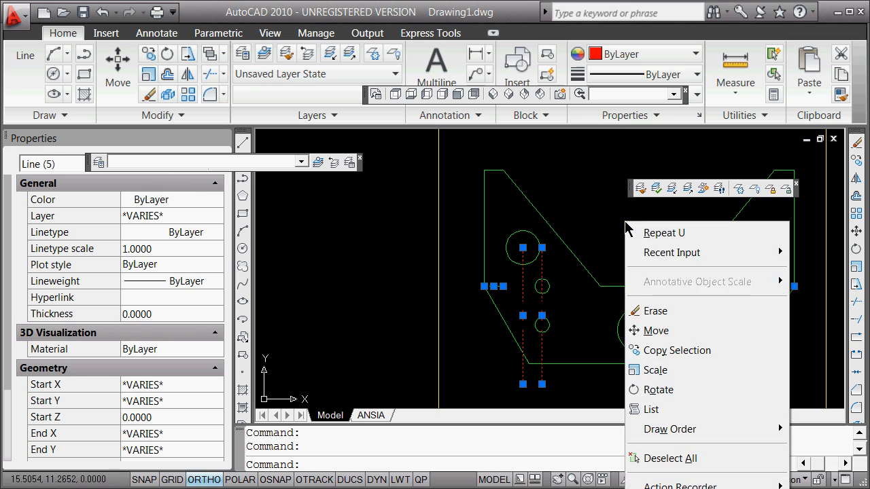
pyautogui.click(639, 309)
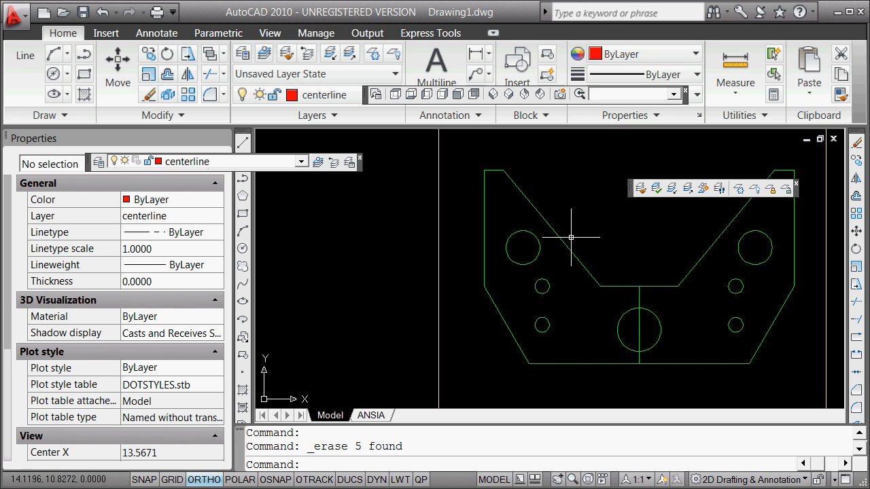
# - Erase the remaining duplicate vertical line running through the large center circle
pyautogui.scroll(-3, 540, 223)
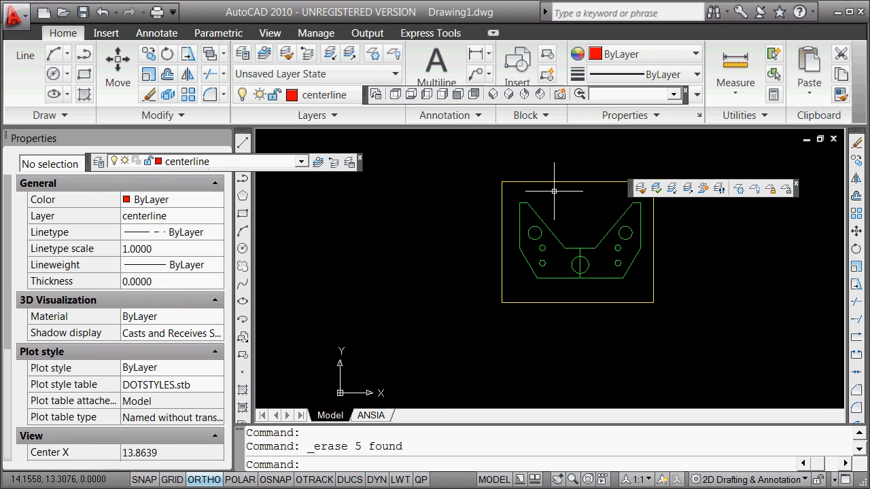
pyautogui.press('Escape')
pyautogui.press('Escape')
pyautogui.write('z')
pyautogui.press('Return')
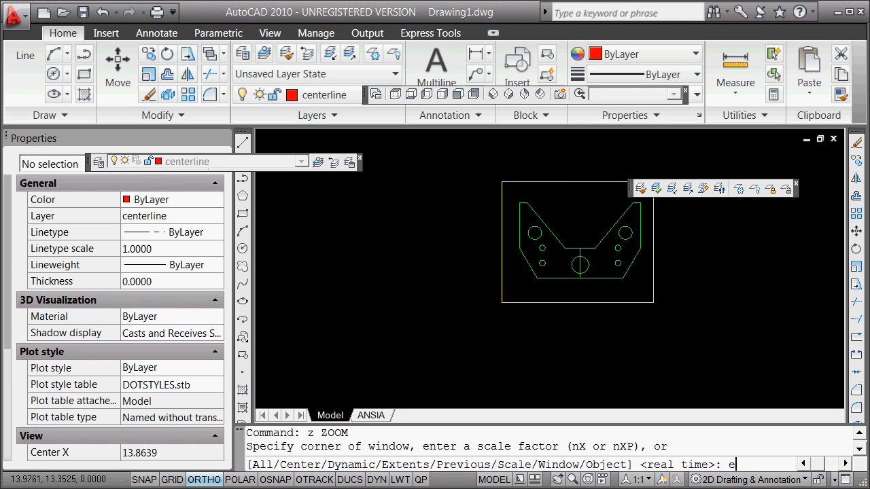
pyautogui.write('e')
pyautogui.press('Return')
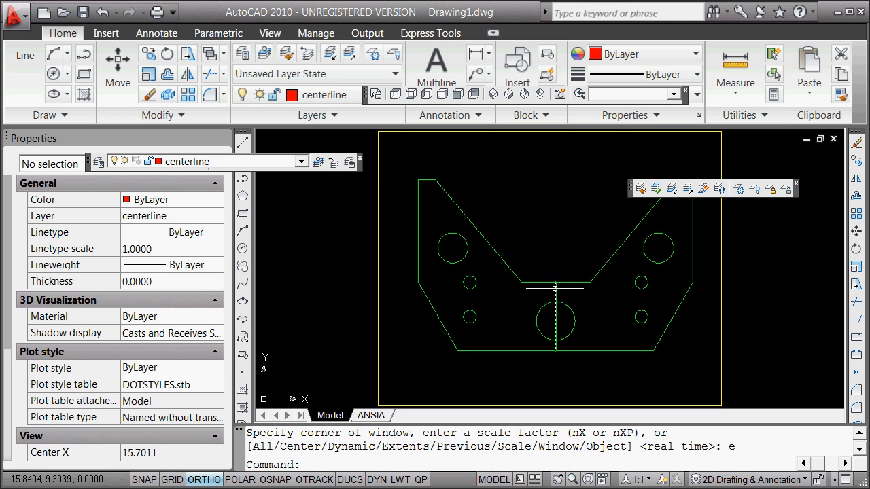
pyautogui.click(555, 288)
pyautogui.rightClick(527, 201)
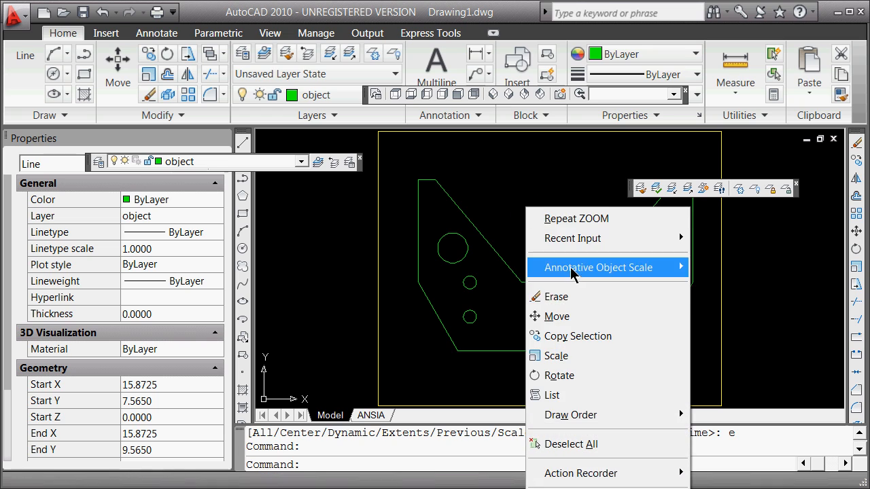
pyautogui.click(577, 295)
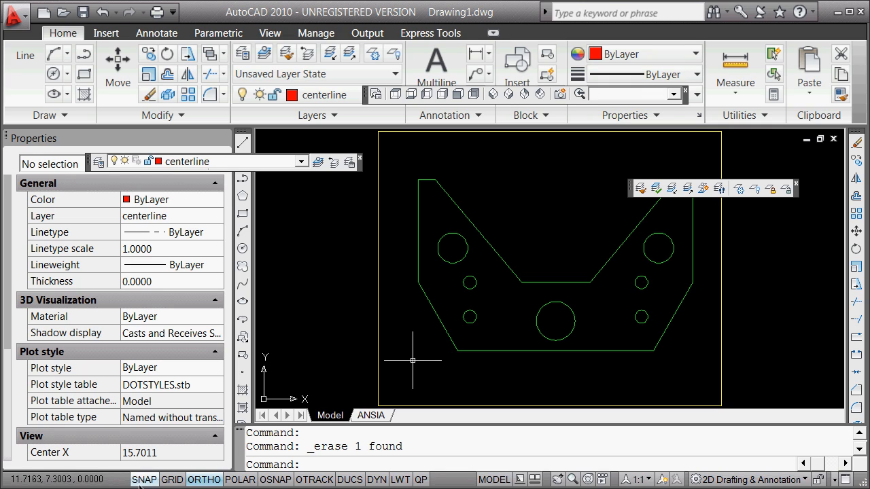
# - Turn Ortho mode off and save the drawing as prob41 in the Documents folder
pyautogui.click(198, 480)
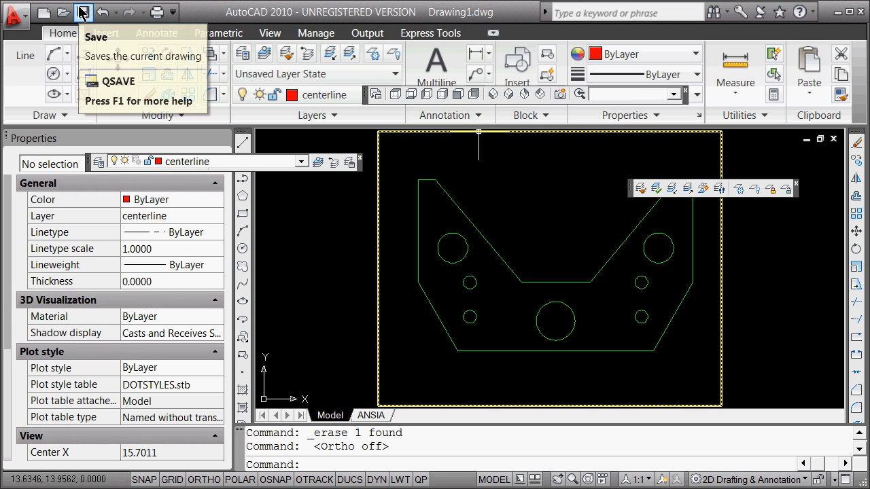
pyautogui.click(27, 23)
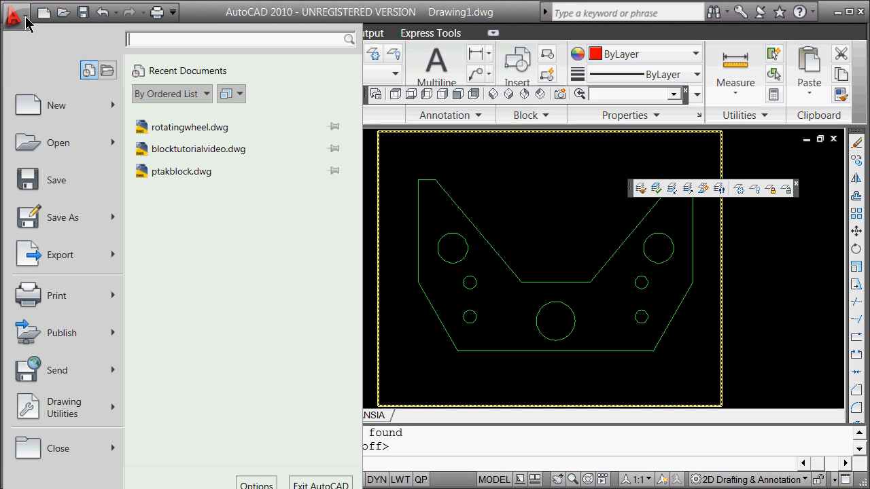
pyautogui.click(74, 219)
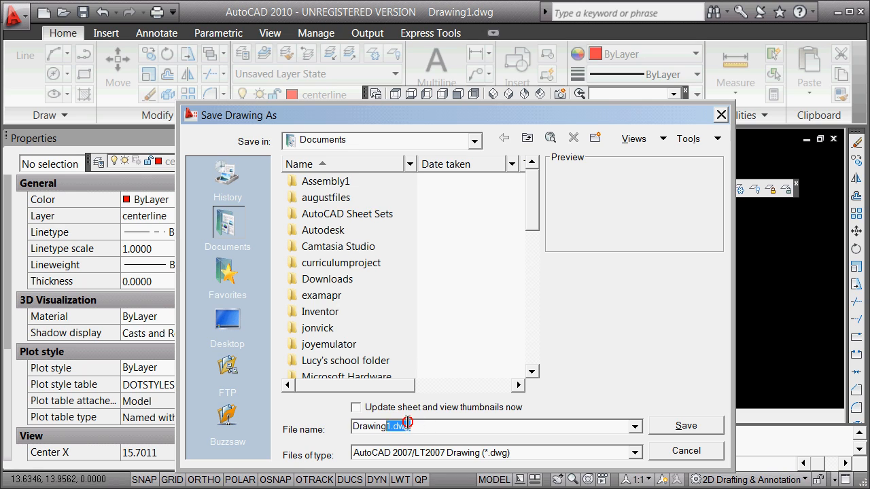
pyautogui.write('pro')
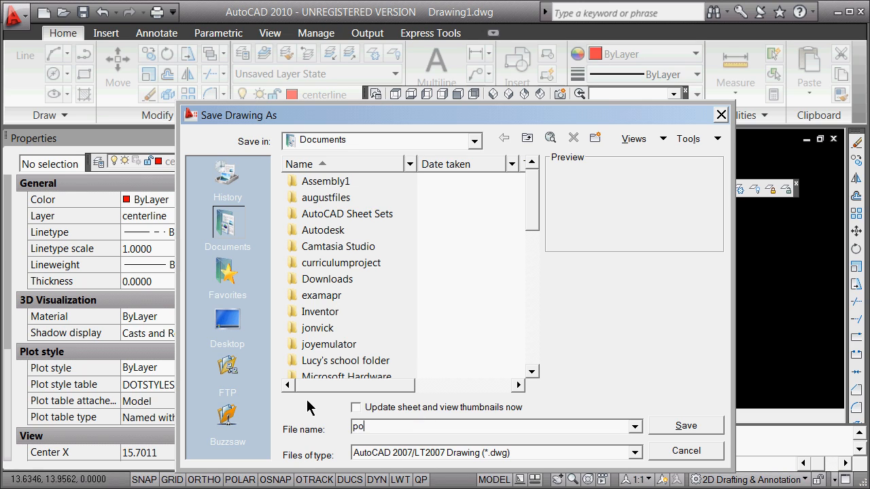
pyautogui.write('b41')
pyautogui.click(671, 426)
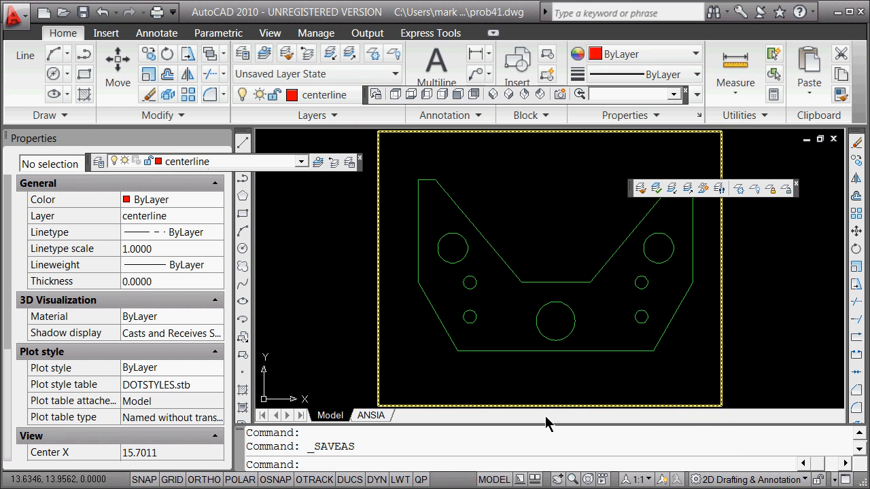